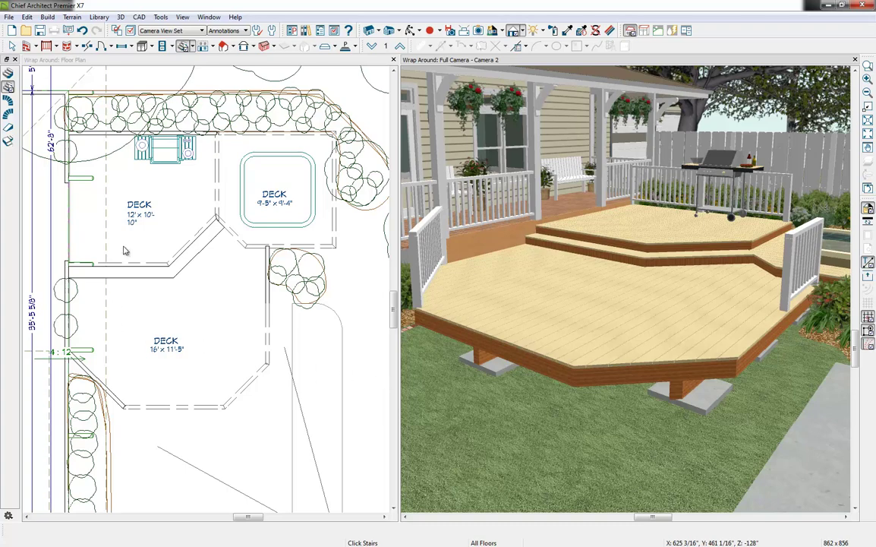
# - Place Click Stairs down to the ground on the lower deck's front edge, angled front corner edge and outer side edge
pyautogui.click(193, 47)
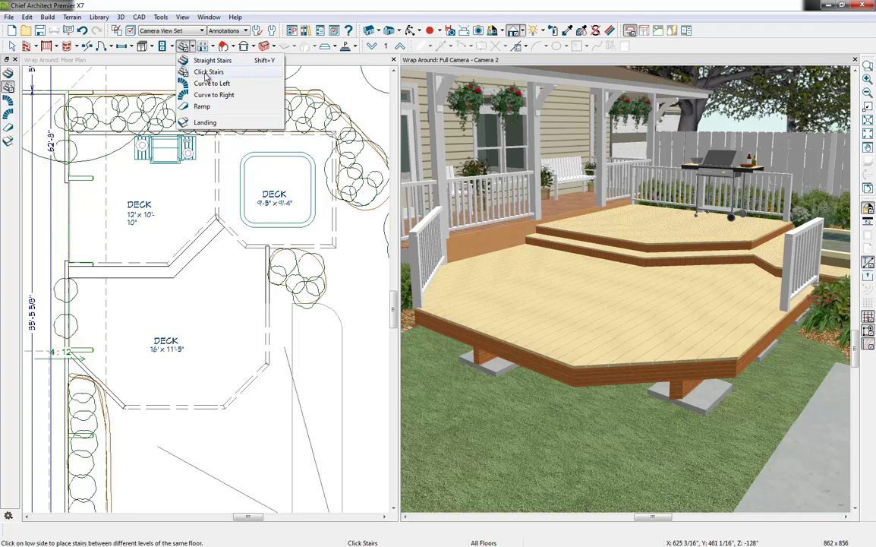
pyautogui.click(206, 73)
pyautogui.click(207, 80)
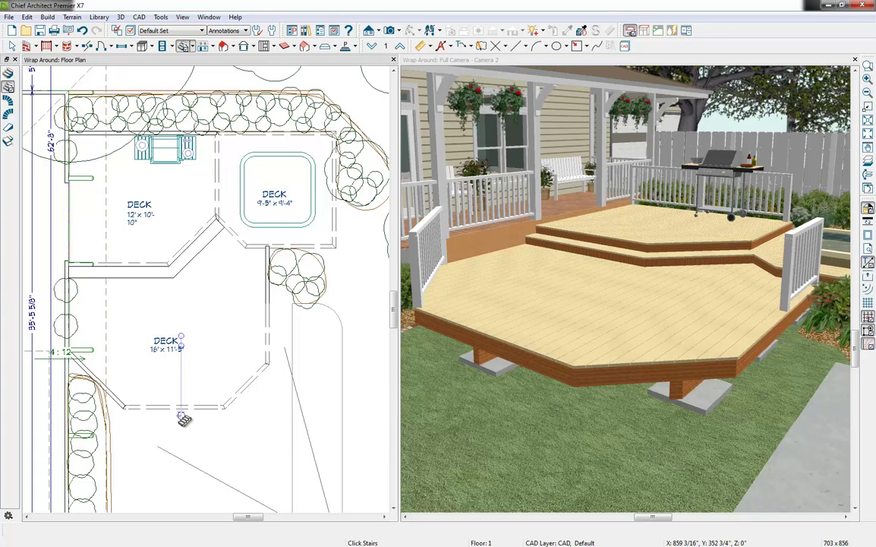
pyautogui.click(184, 420)
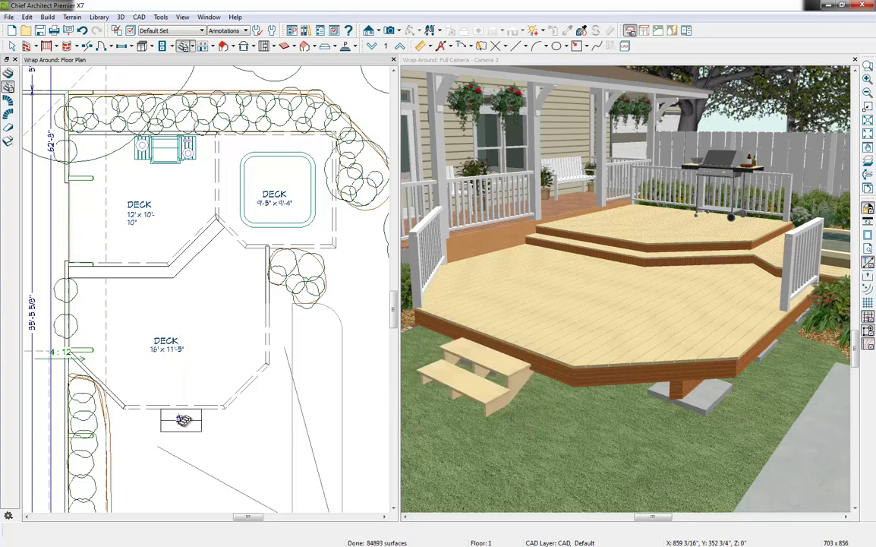
pyautogui.click(259, 396)
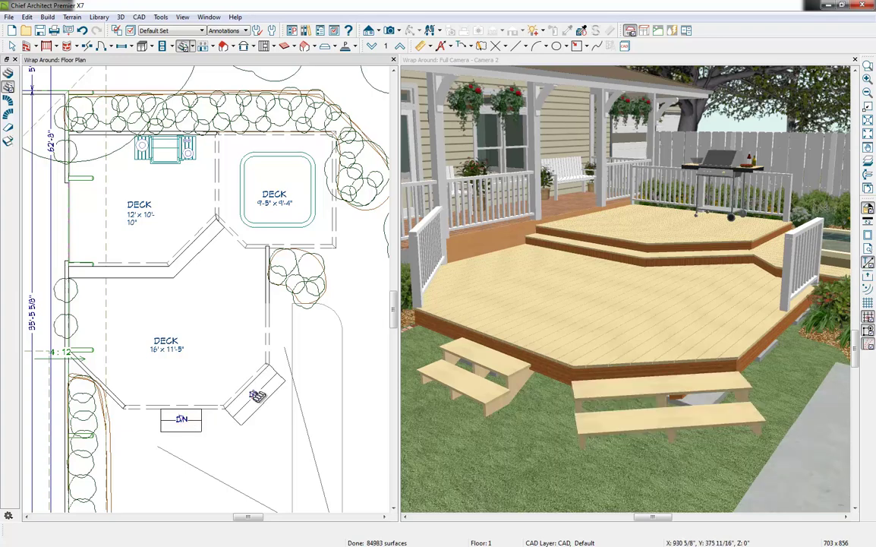
pyautogui.click(280, 328)
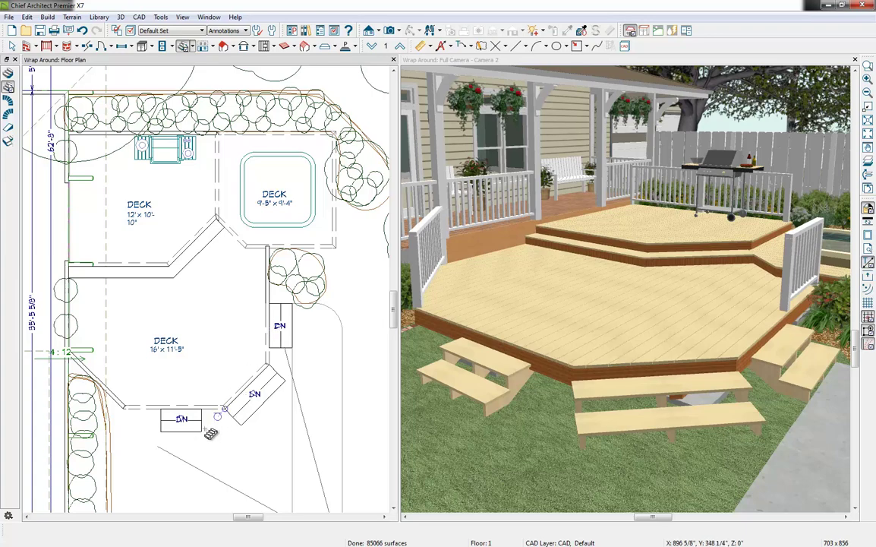
# - Stretch the front stairs to both corners of the front edge and the side stairs to the angled corner, wrapping the steps around the deck
pyautogui.click(187, 422)
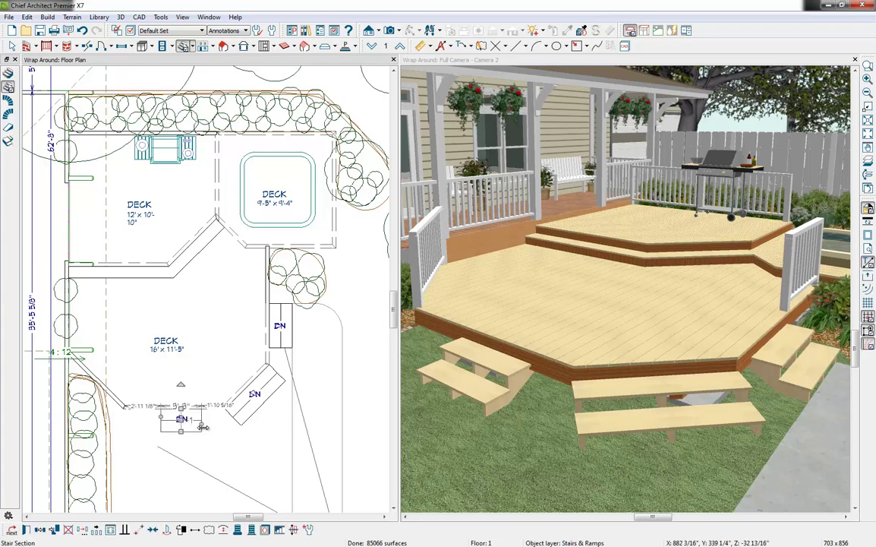
pyautogui.moveTo(202, 425); pyautogui.dragTo(224, 422)
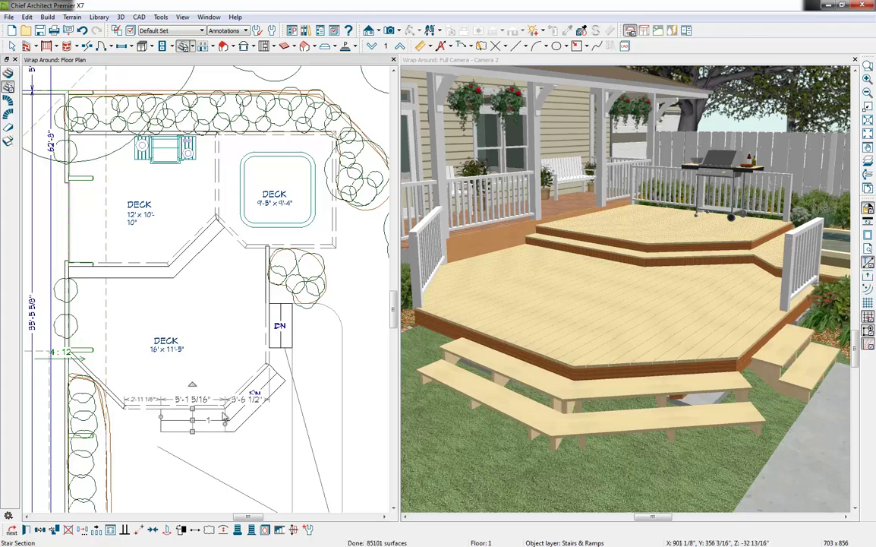
pyautogui.moveTo(161, 418); pyautogui.dragTo(122, 409)
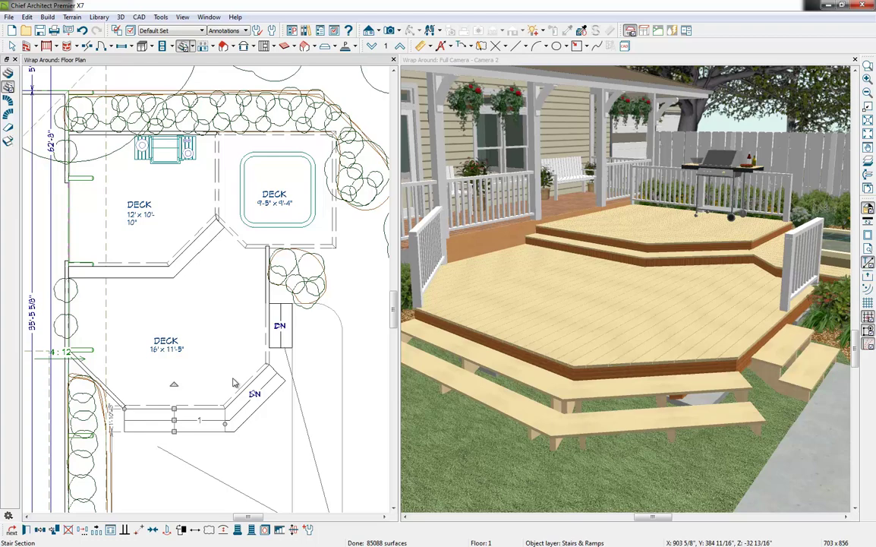
pyautogui.click(274, 339)
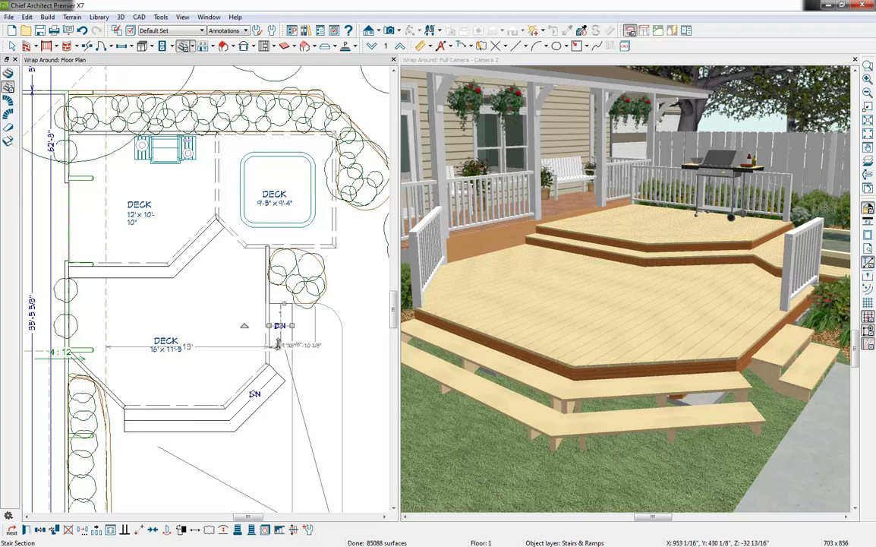
pyautogui.moveTo(277, 364); pyautogui.dragTo(269, 364)
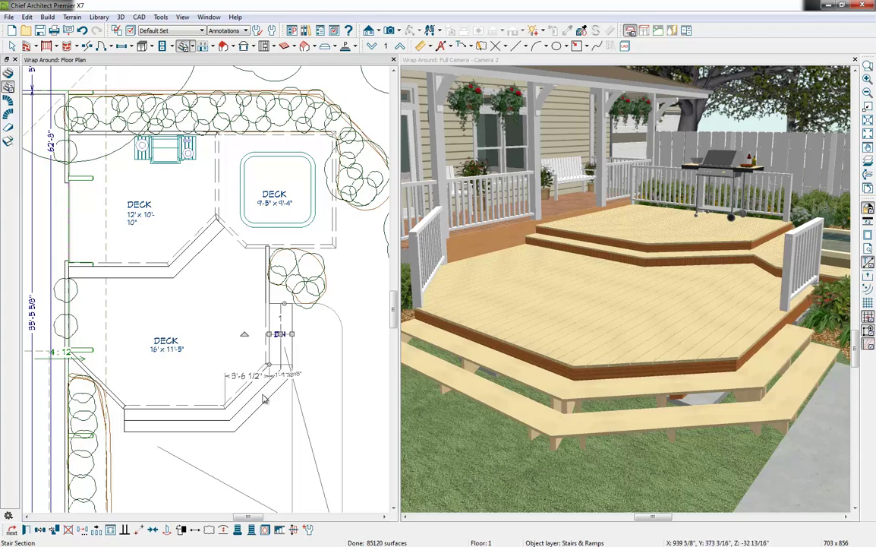
# - Select all three stair sections together and turn off Open Risers in their style settings
pyautogui.click(194, 429)
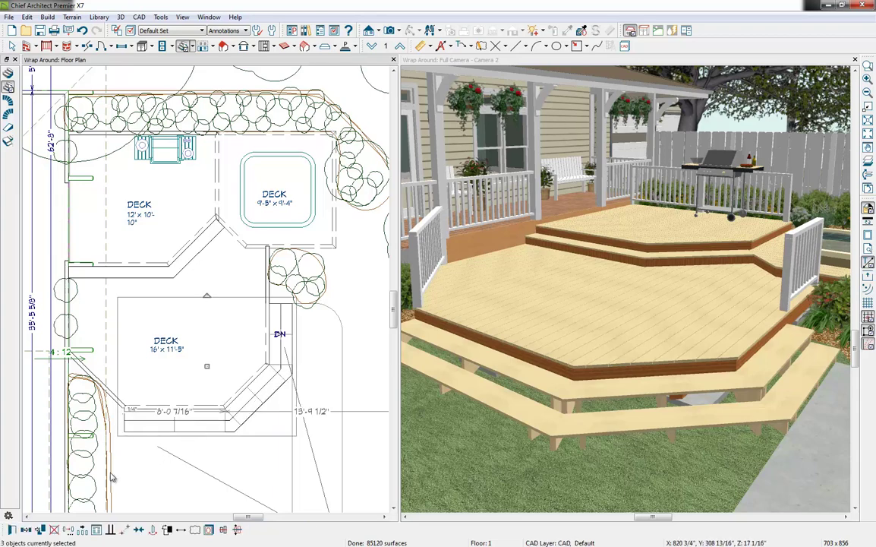
pyautogui.click(12, 531)
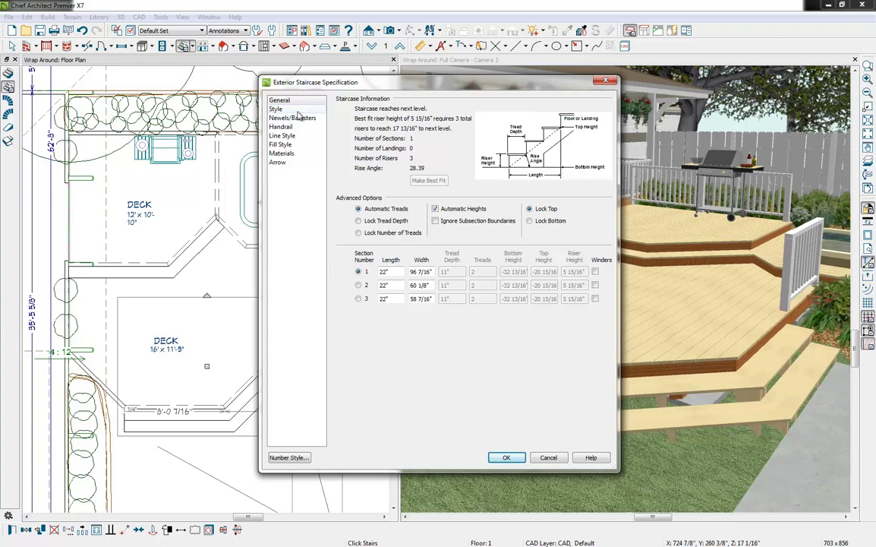
pyautogui.click(276, 109)
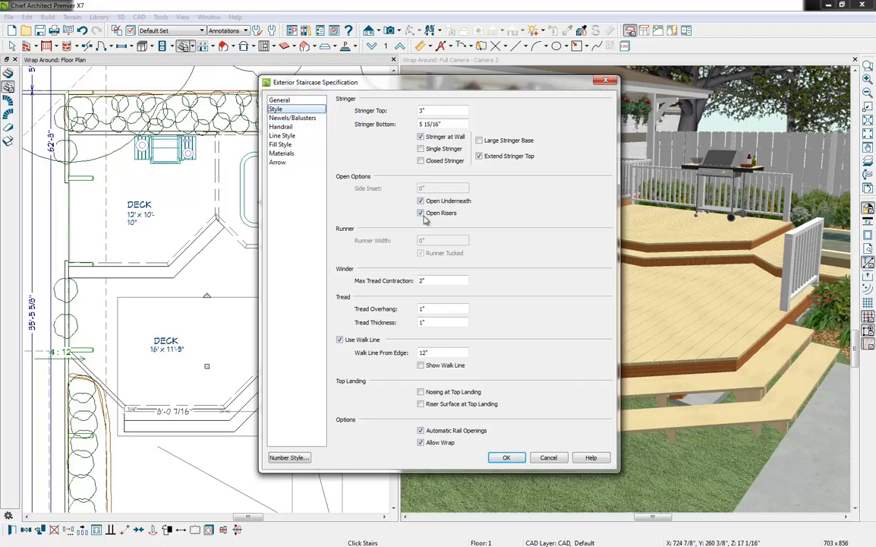
pyautogui.click(423, 213)
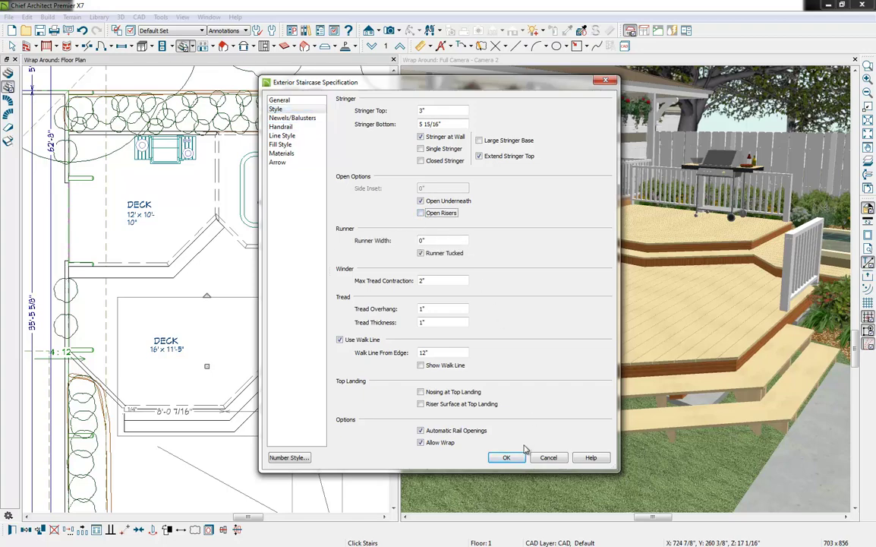
pyautogui.click(506, 458)
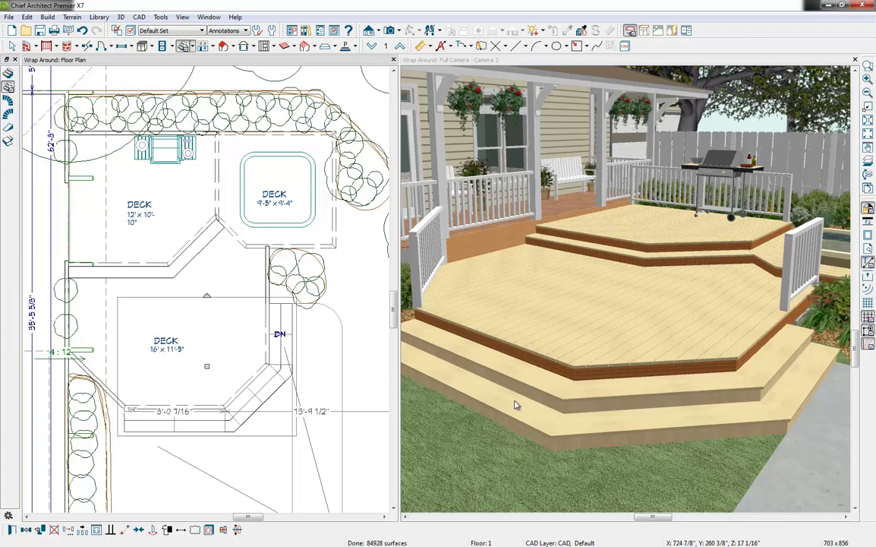
# - Turn on the left railing for the long front stair section
pyautogui.click(515, 405)
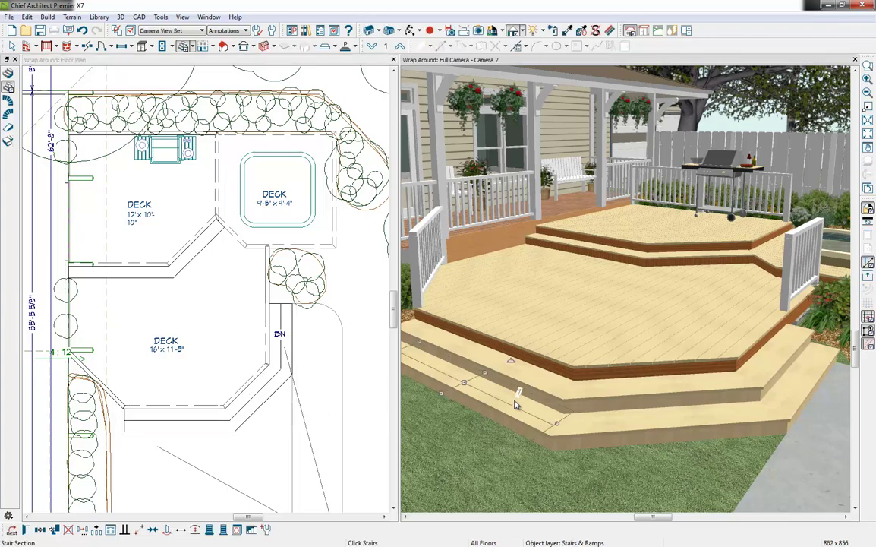
pyautogui.click(25, 530)
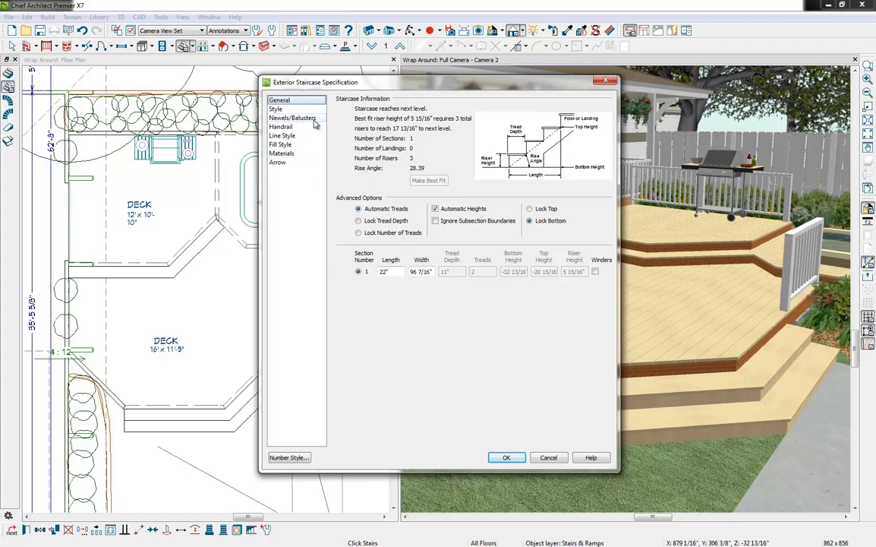
pyautogui.click(300, 119)
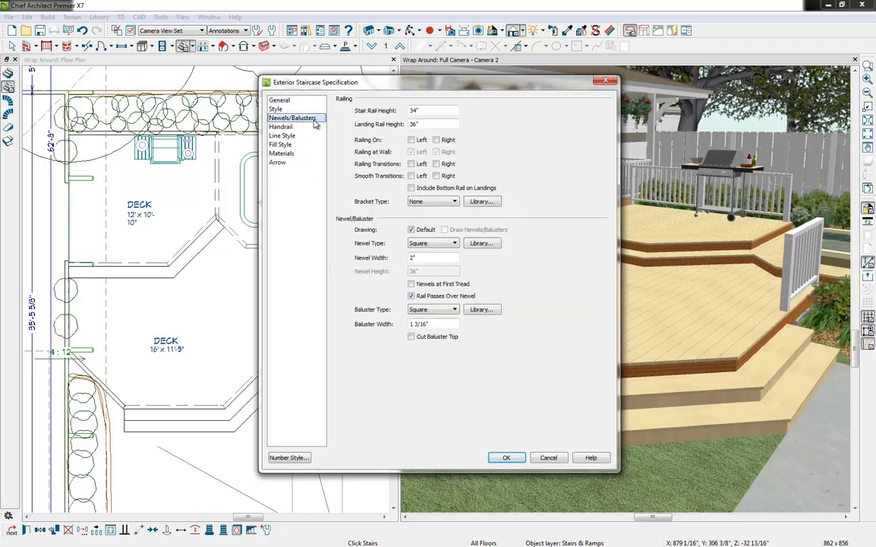
pyautogui.click(411, 140)
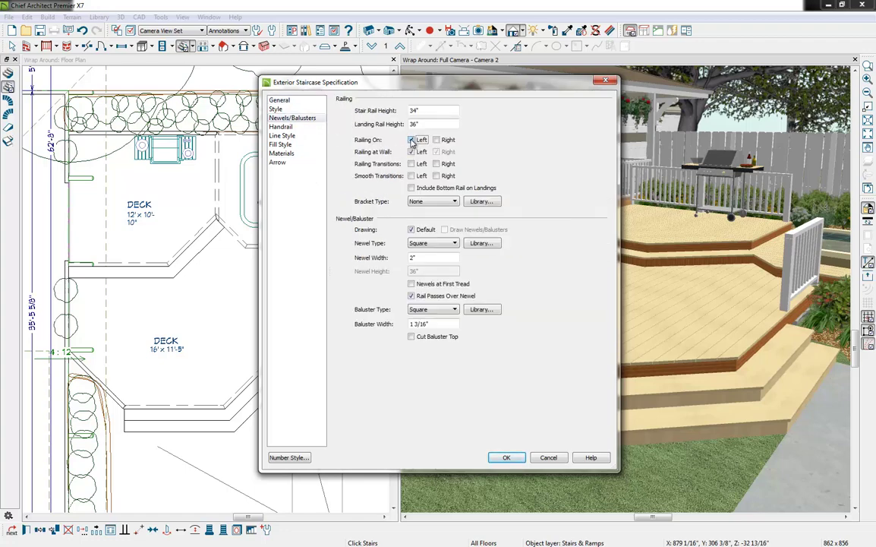
pyautogui.click(505, 457)
# - Turn on the right railing for the stair section on the deck's outer side and deselect it
pyautogui.click(723, 332)
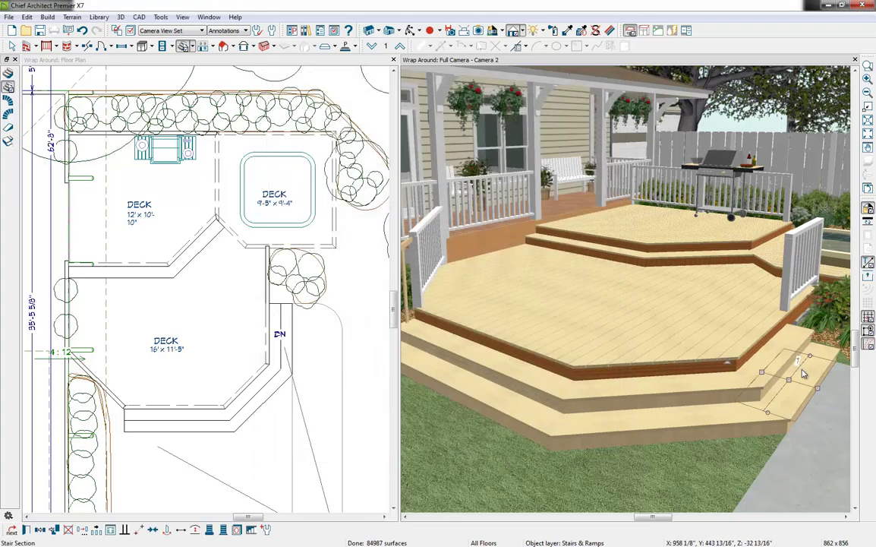
pyautogui.click(25, 529)
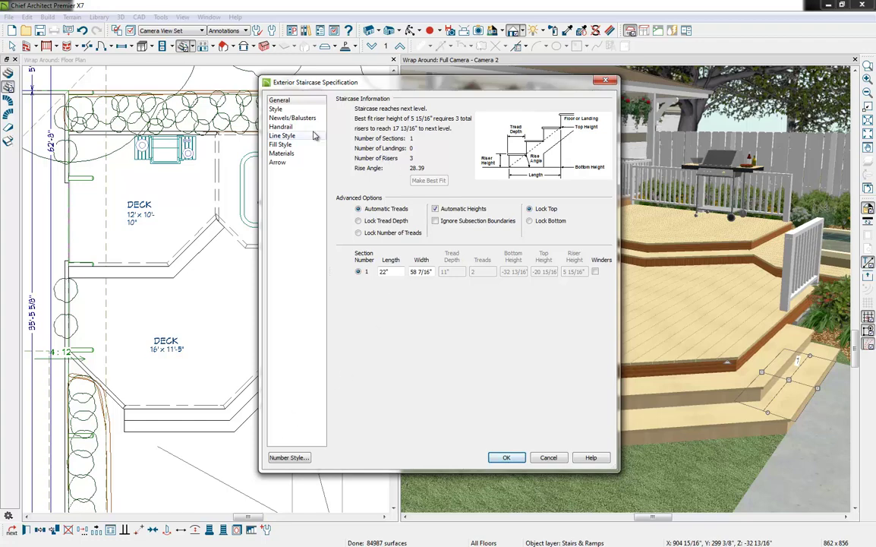
pyautogui.click(295, 117)
pyautogui.click(437, 140)
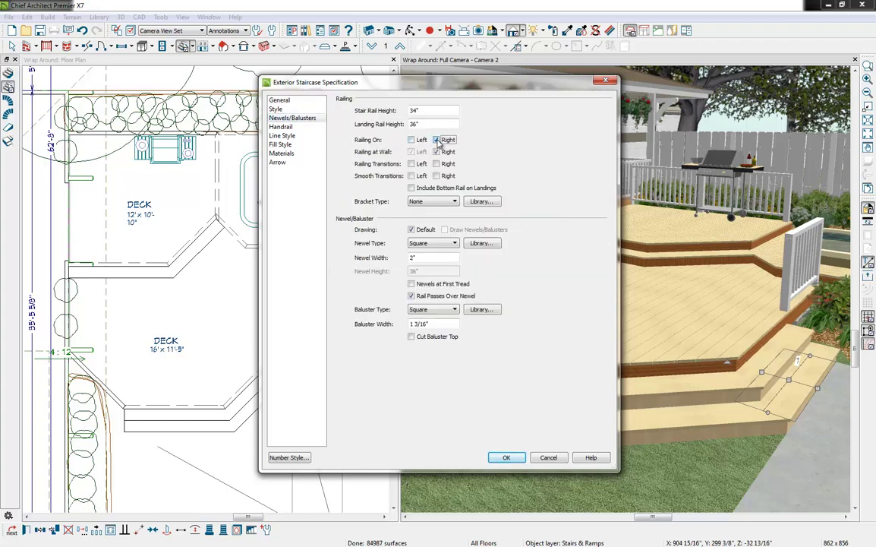
pyautogui.click(506, 457)
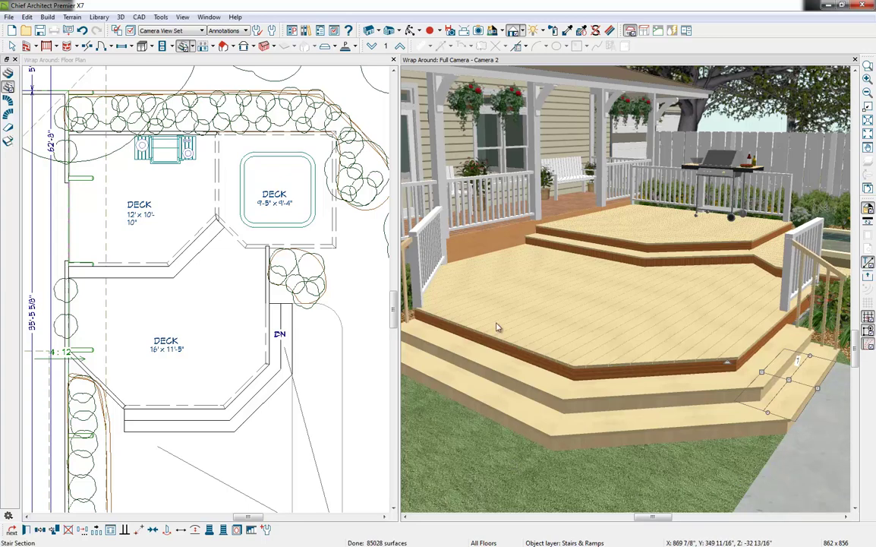
pyautogui.press('Escape')
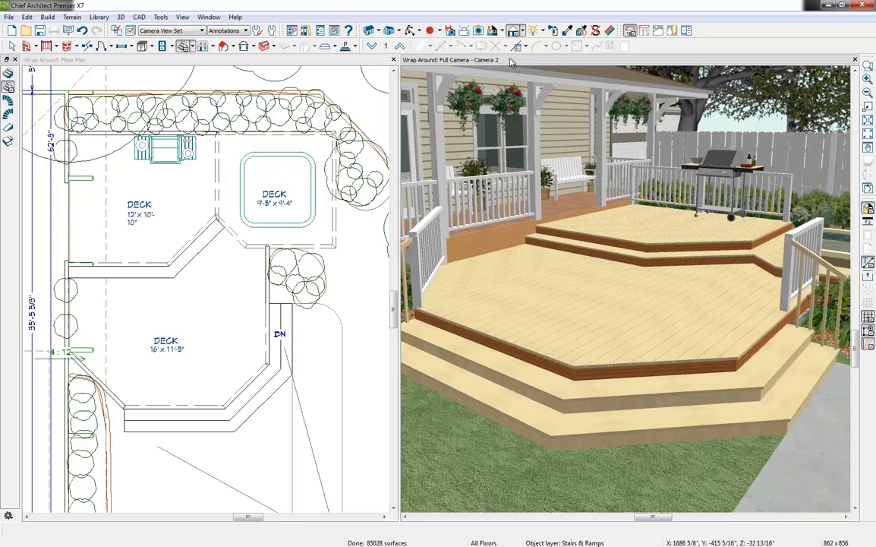
# - Copy the deck edge's CA-B Pressure Treated Lumber material onto the stair risers, and Color - Brite onto both stair railings
pyautogui.click(568, 32)
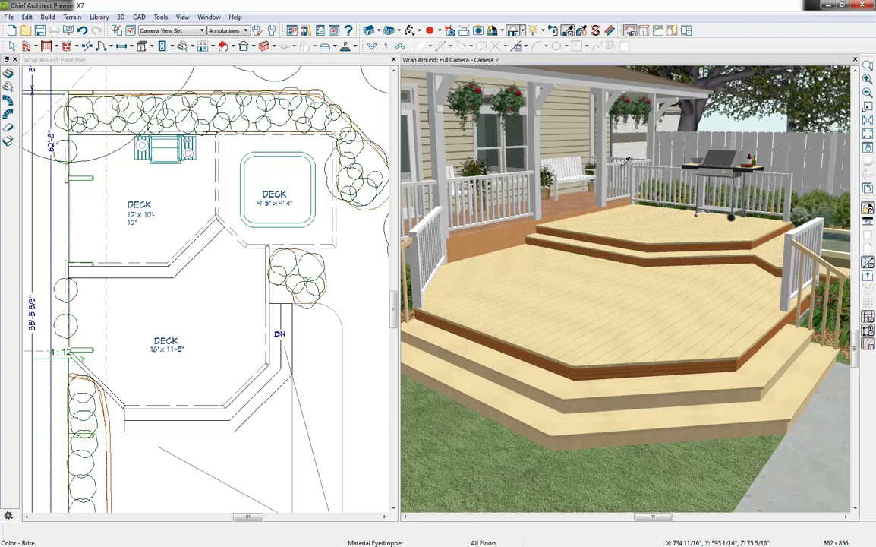
pyautogui.click(679, 252)
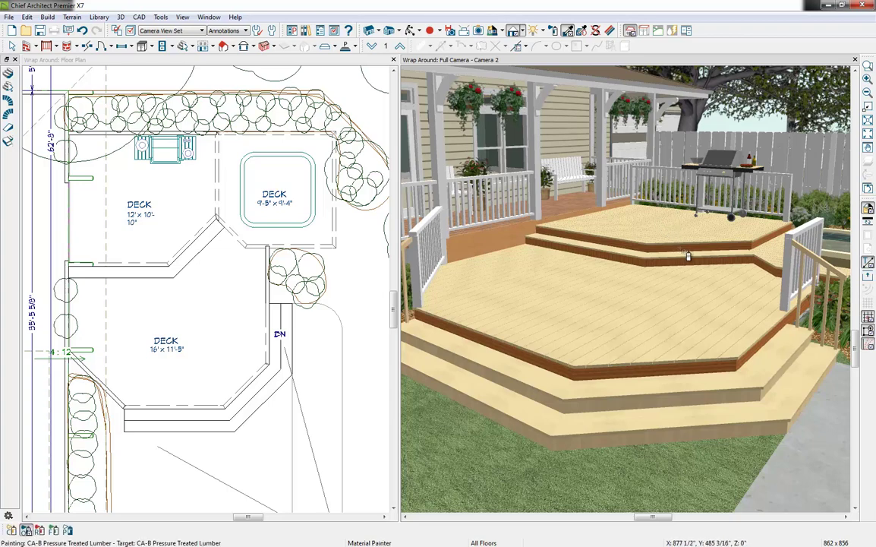
pyautogui.click(720, 404)
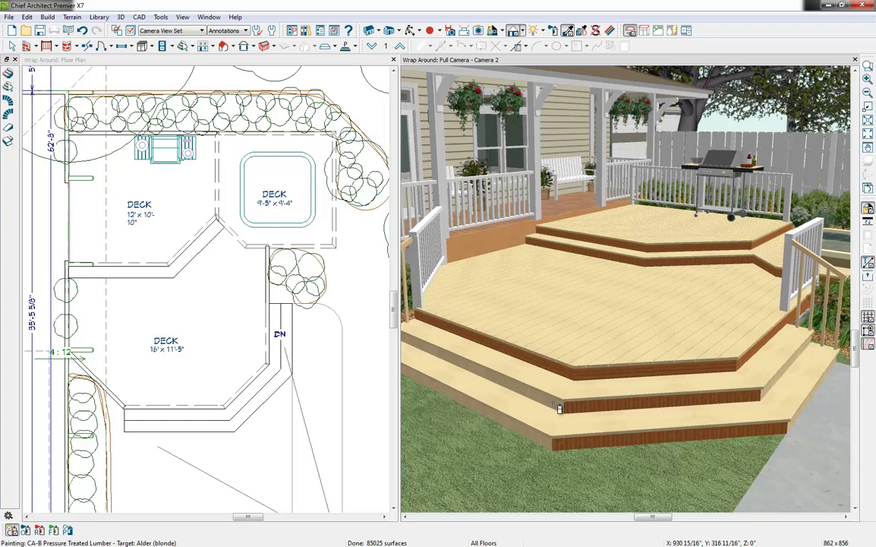
pyautogui.click(559, 408)
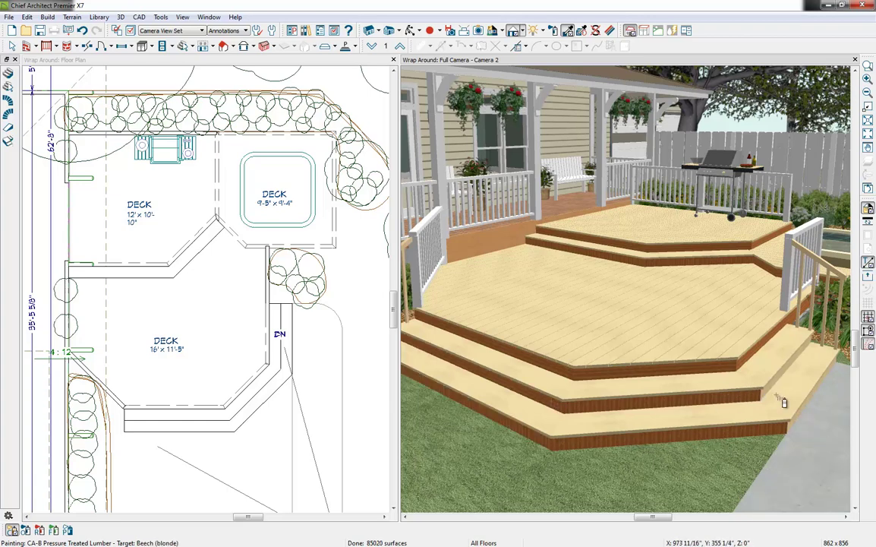
pyautogui.click(772, 400)
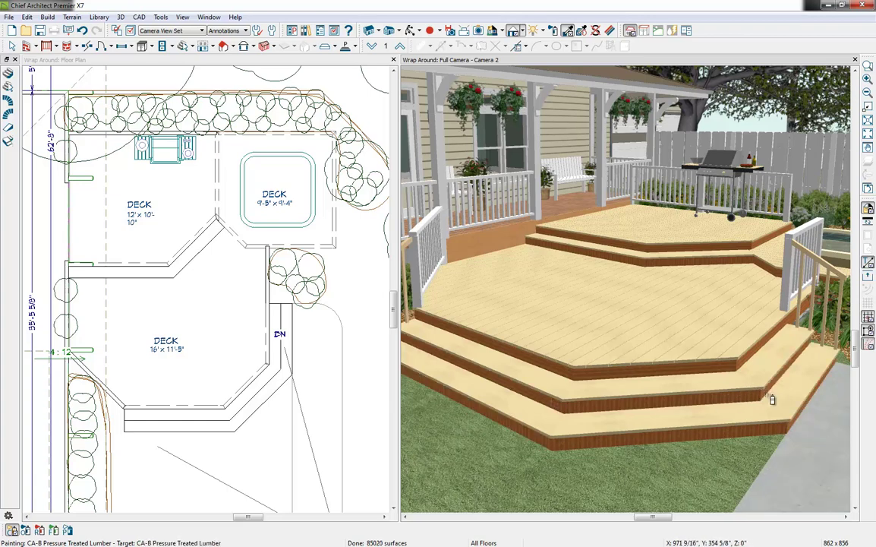
pyautogui.click(818, 261)
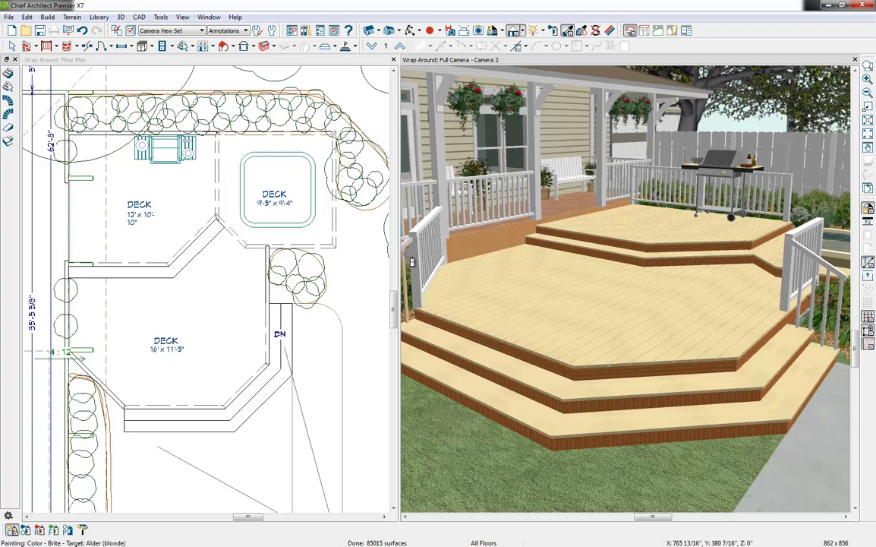
pyautogui.click(411, 262)
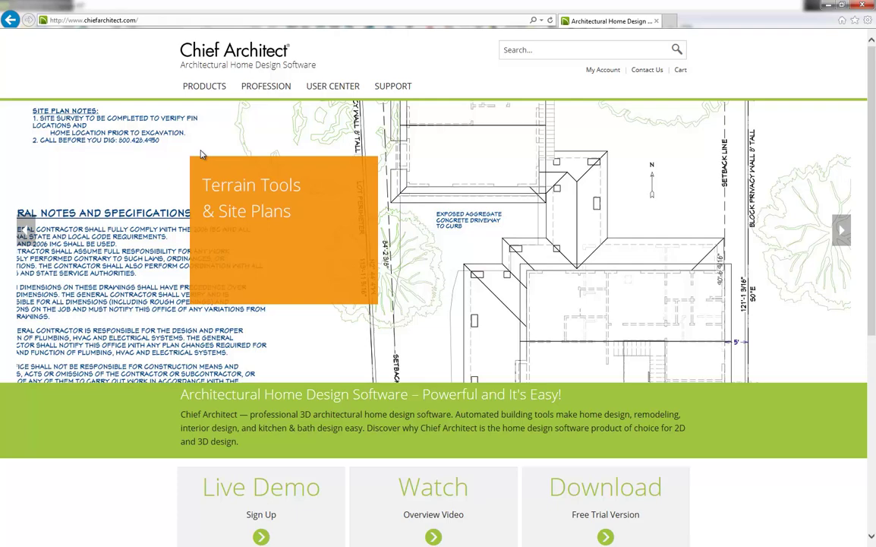
# - Switch to the Chief Architect website in the browser and open its Free Trial Download page
pyautogui.moveTo(209, 91)
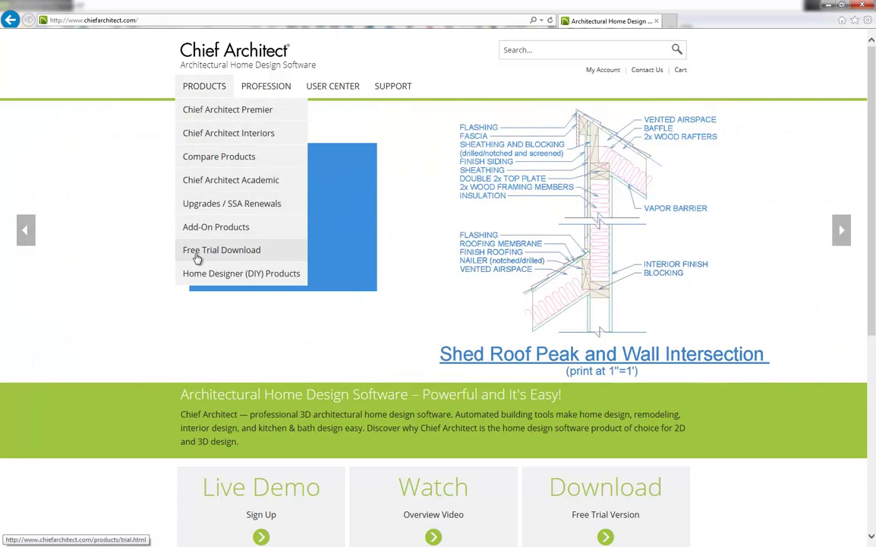
pyautogui.click(196, 257)
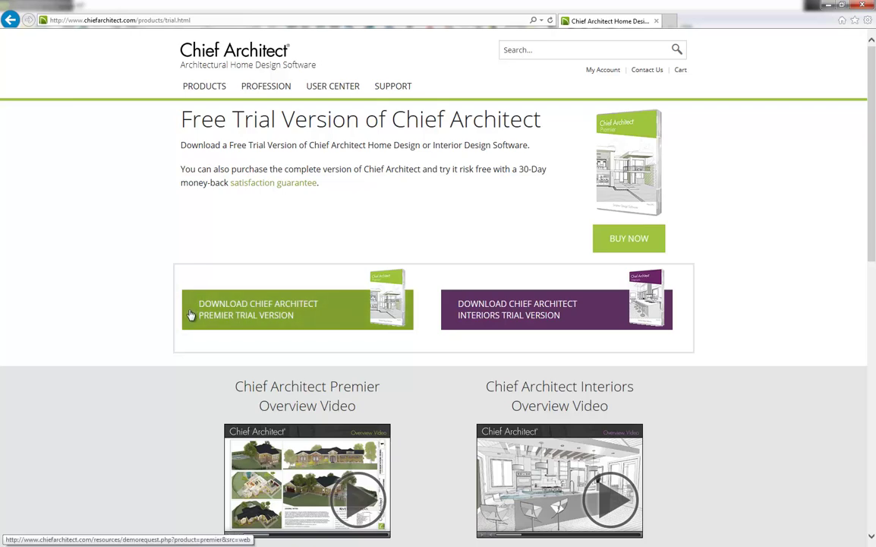